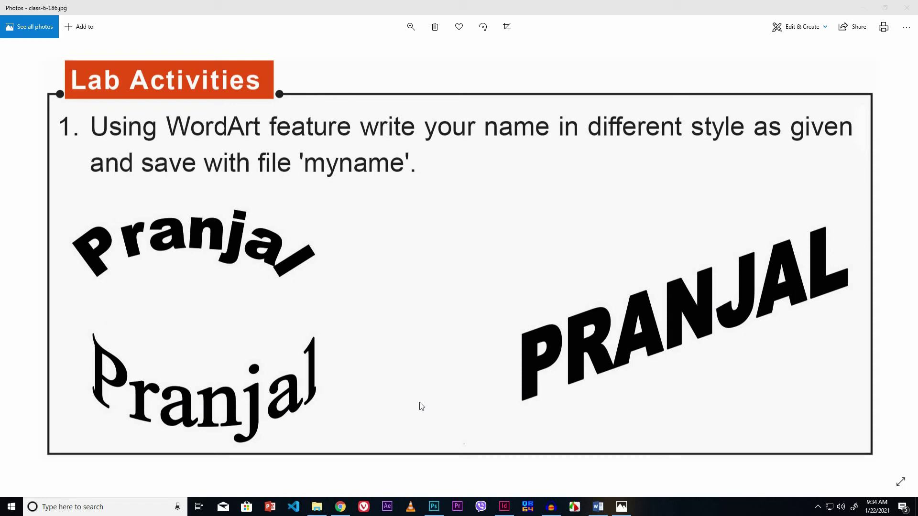
Insert a WordArt in the 'Fill - Black, Text 1, Shadow' style into the document.
left_click(593, 513)
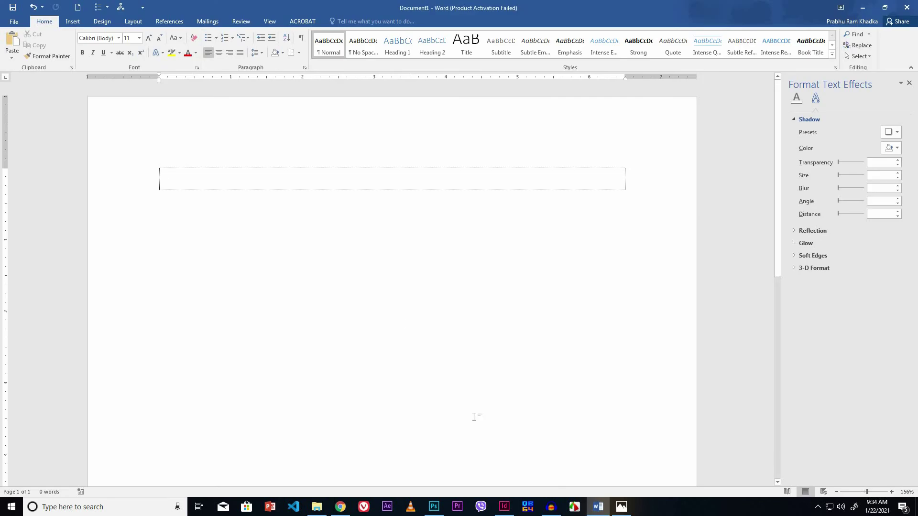
left_click(70, 27)
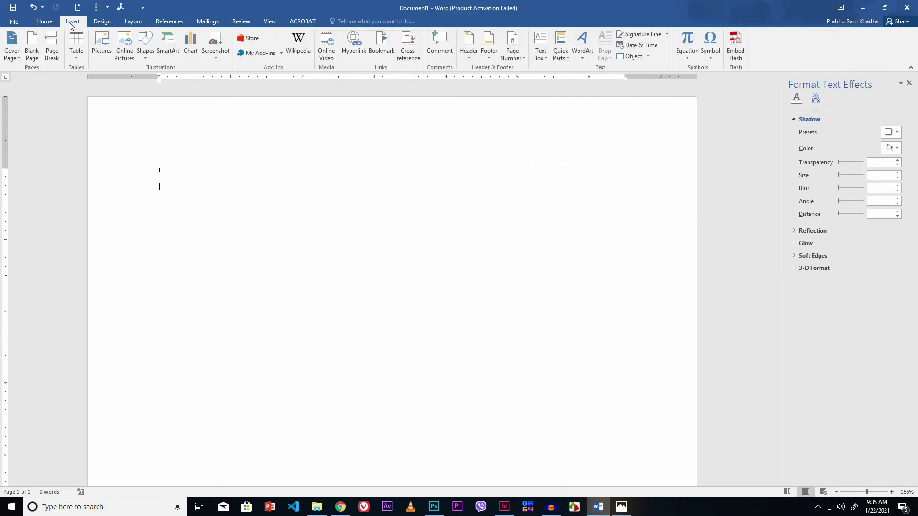
left_click(582, 58)
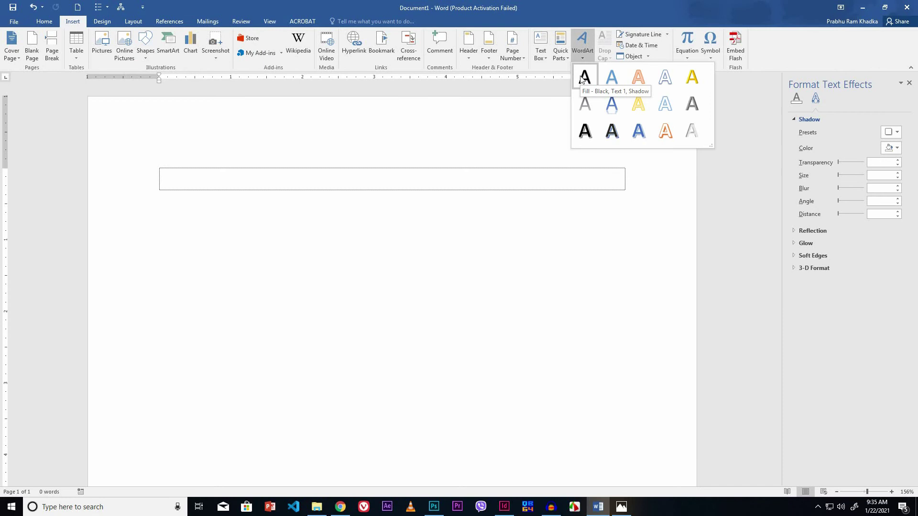
left_click(582, 79)
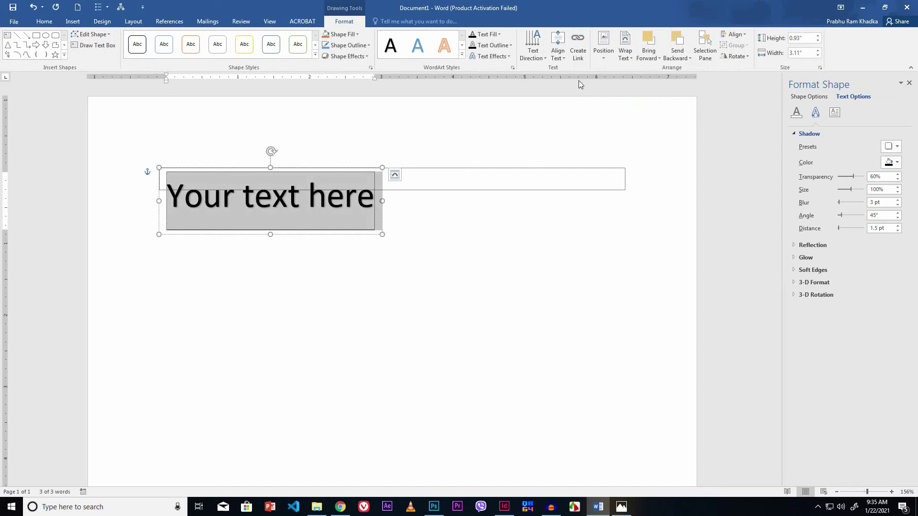
type("Pranjal")
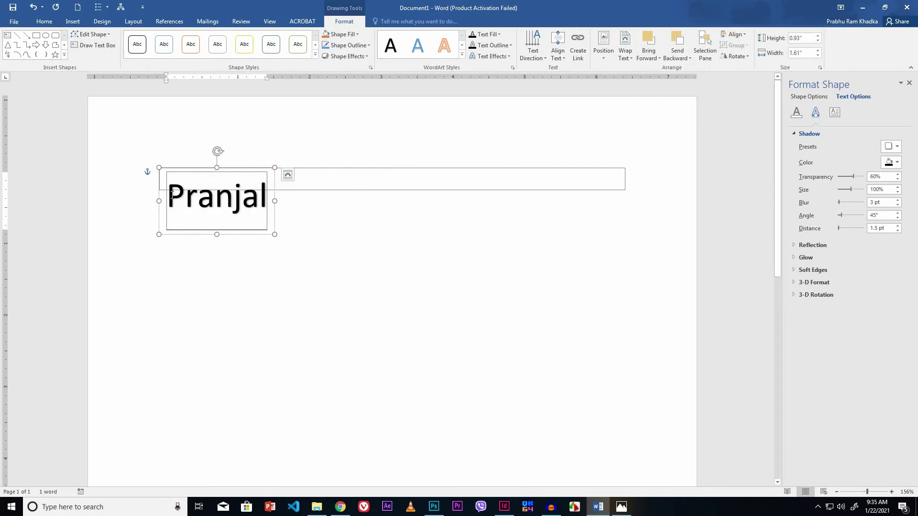
Select the word 'Pranjal' in the new WordArt for formatting.
left_click_drag(168, 194, 264, 190)
Set the 'Pranjal' text to Arial, Bold, size 48 in the Font dialog.
right_click(244, 201)
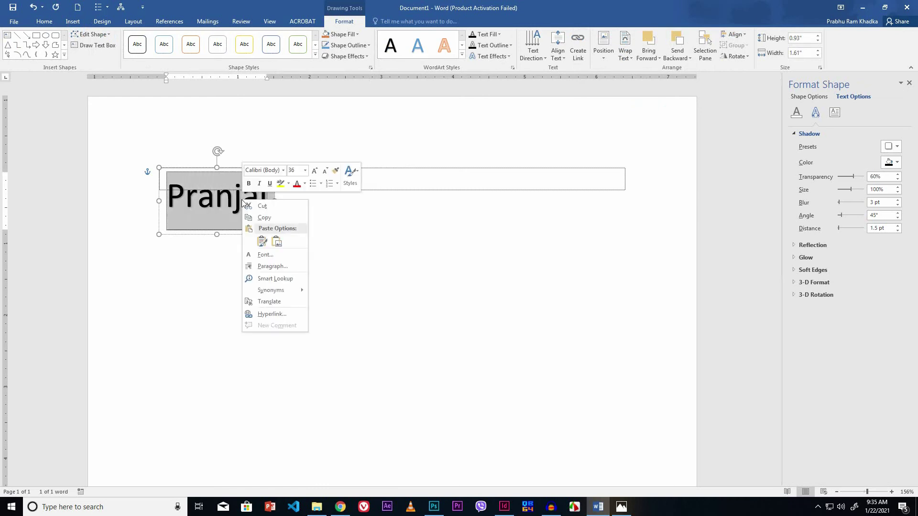
left_click(264, 255)
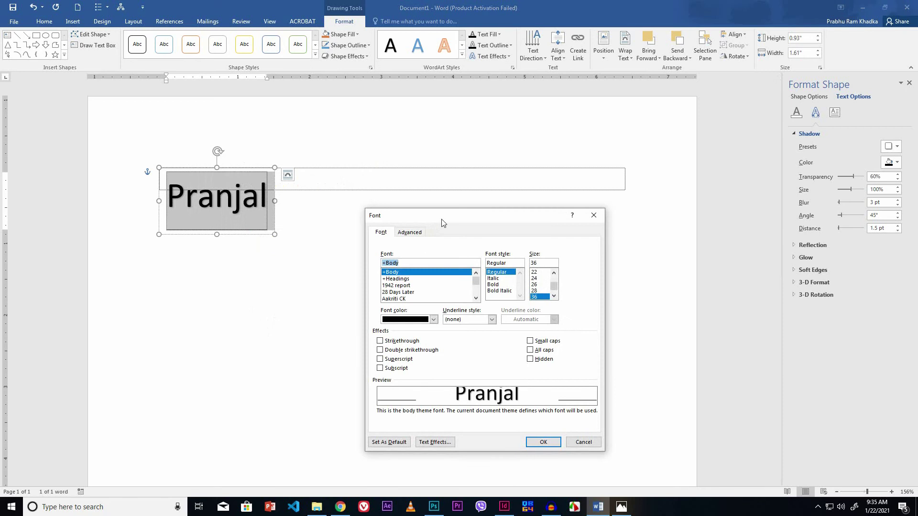
left_click_drag(443, 220, 391, 213)
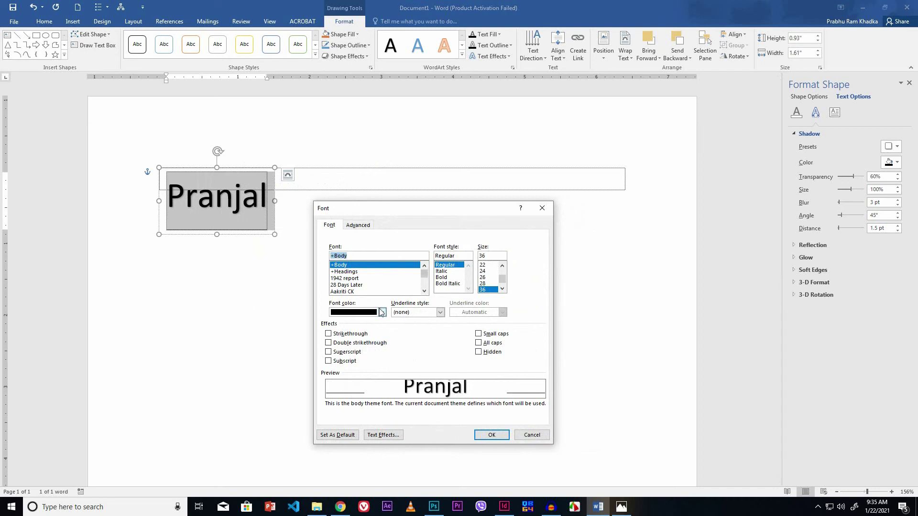
left_click(355, 256)
left_click_drag(354, 256, 331, 256)
type("Arial")
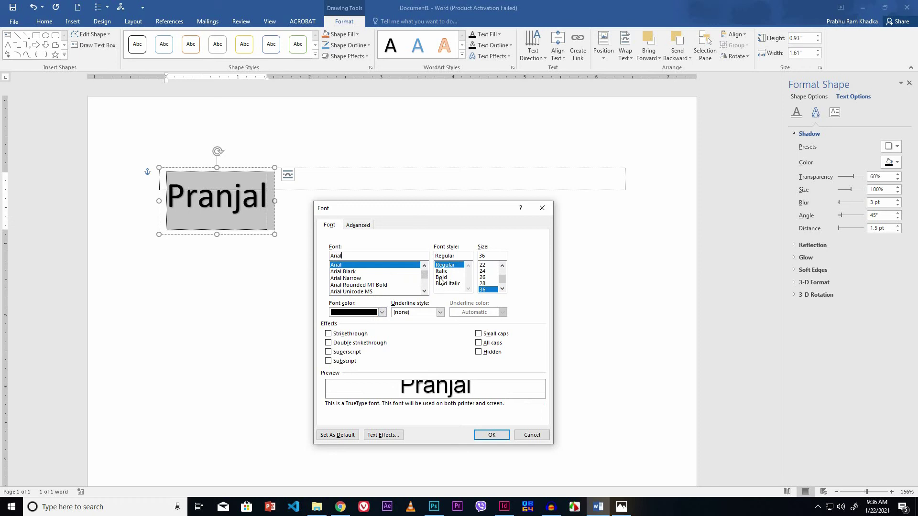
left_click(441, 278)
left_click(502, 289)
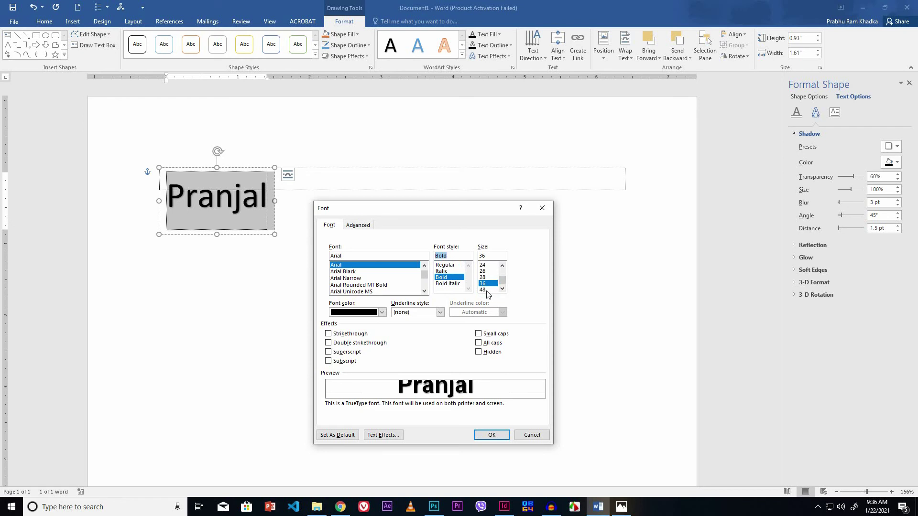
left_click(483, 290)
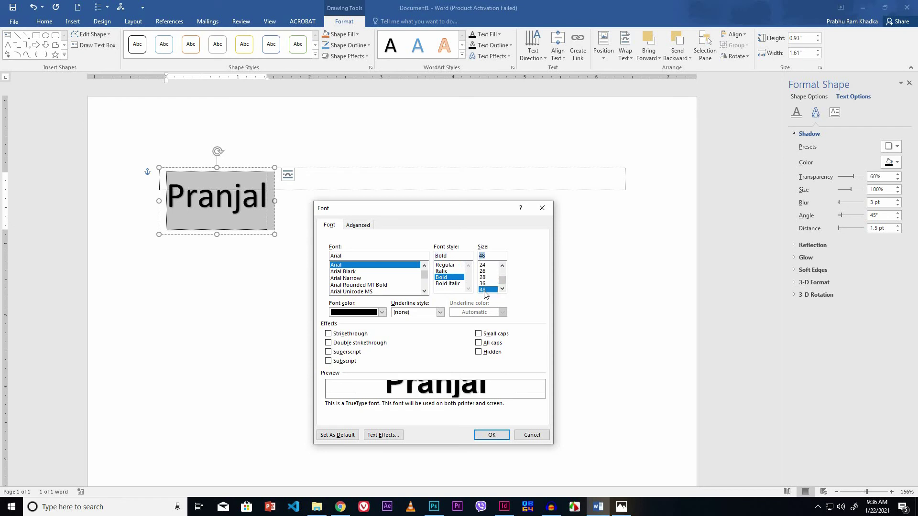
Apply the font settings and bend 'Pranjal' with a curved Transform warp style.
left_click(490, 435)
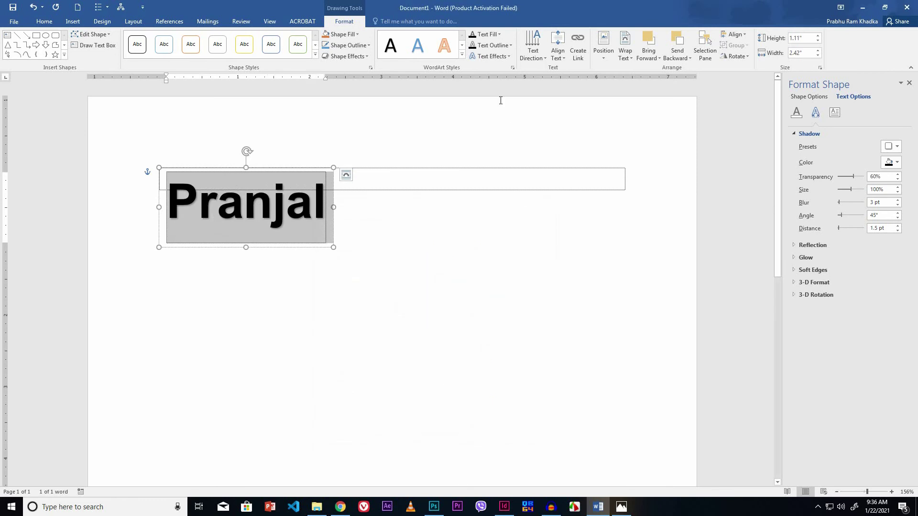
left_click(510, 56)
mouse_move(501, 178)
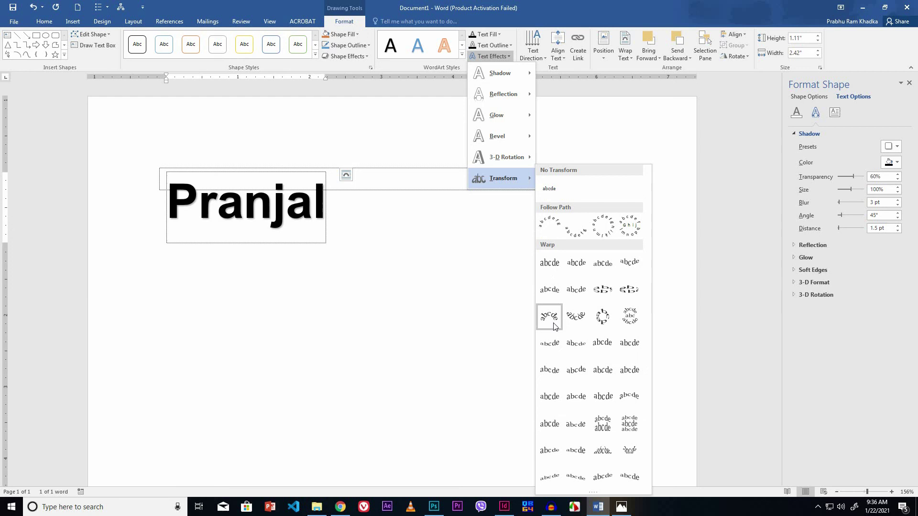
left_click(548, 293)
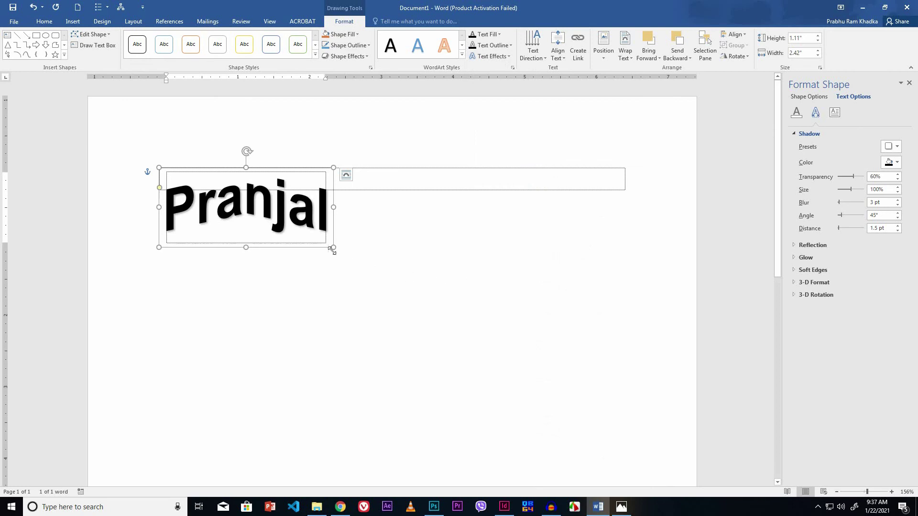
Enlarge the arched 'Pranjal' WordArt box at its bottom and right edges.
left_click_drag(333, 247, 359, 287)
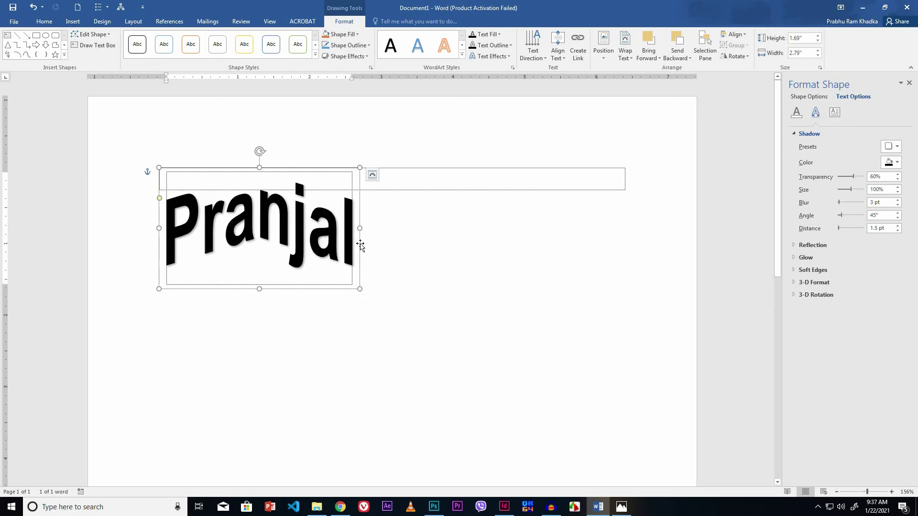
left_click_drag(359, 228, 387, 228)
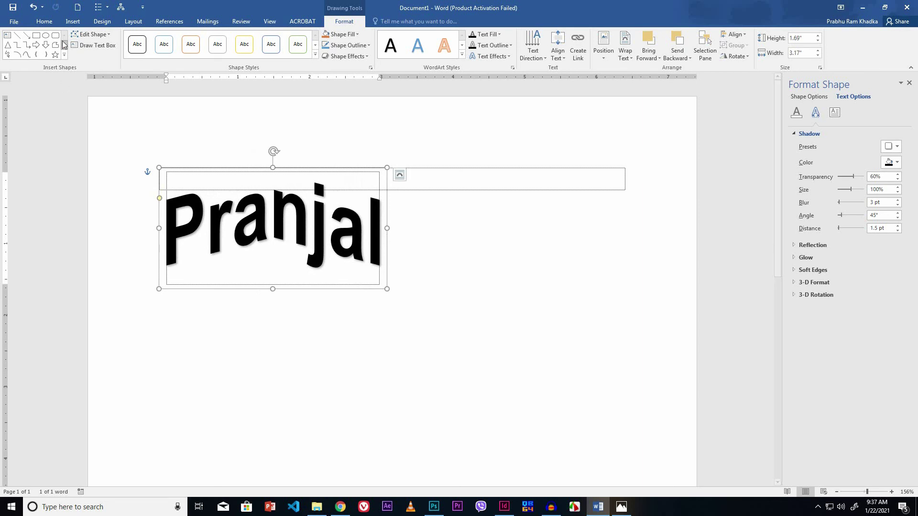
Insert a second plain black WordArt below 'Pranjal' and select its placeholder text.
left_click(67, 24)
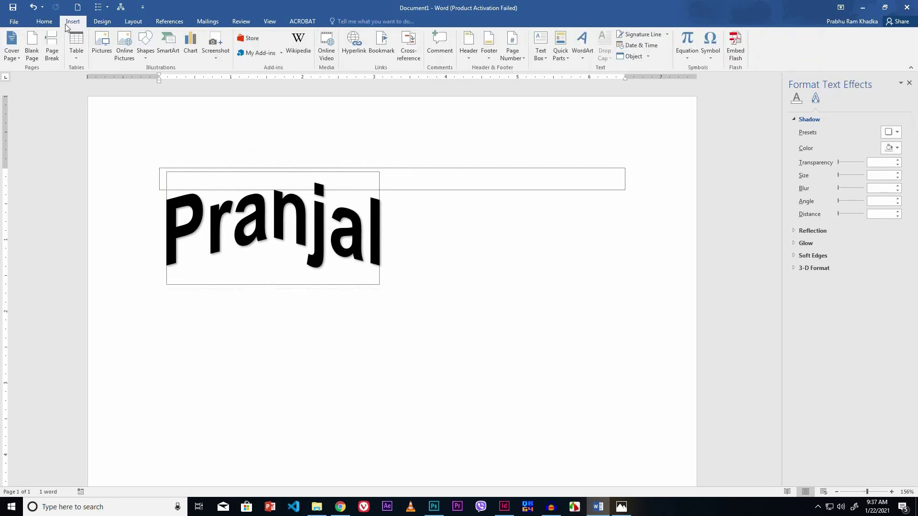
left_click(584, 60)
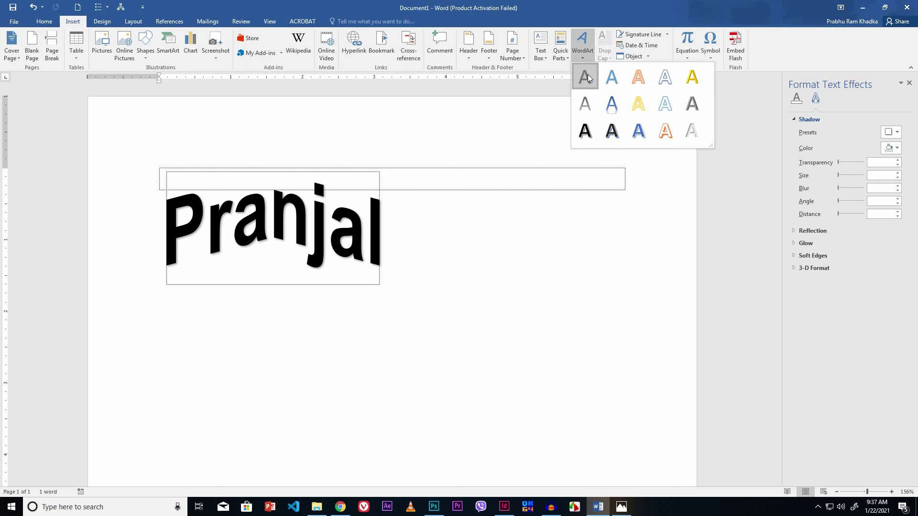
left_click(585, 77)
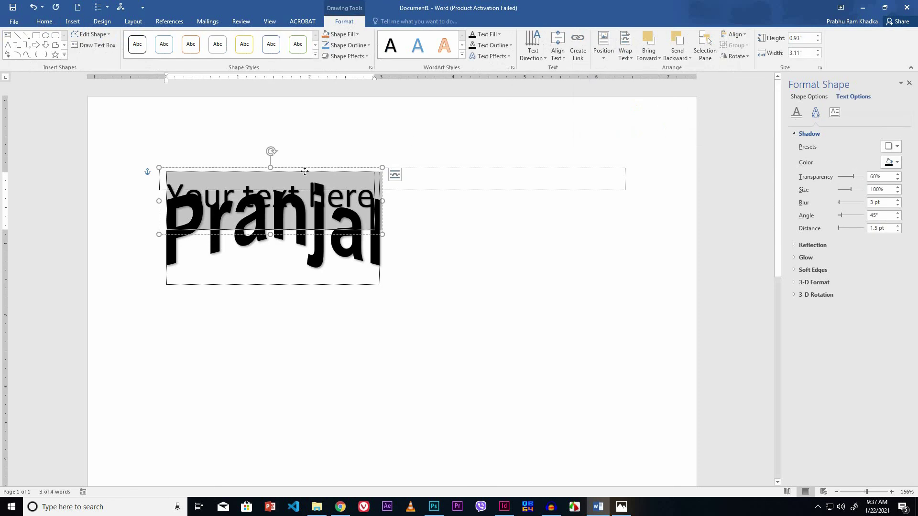
left_click_drag(305, 174, 446, 341)
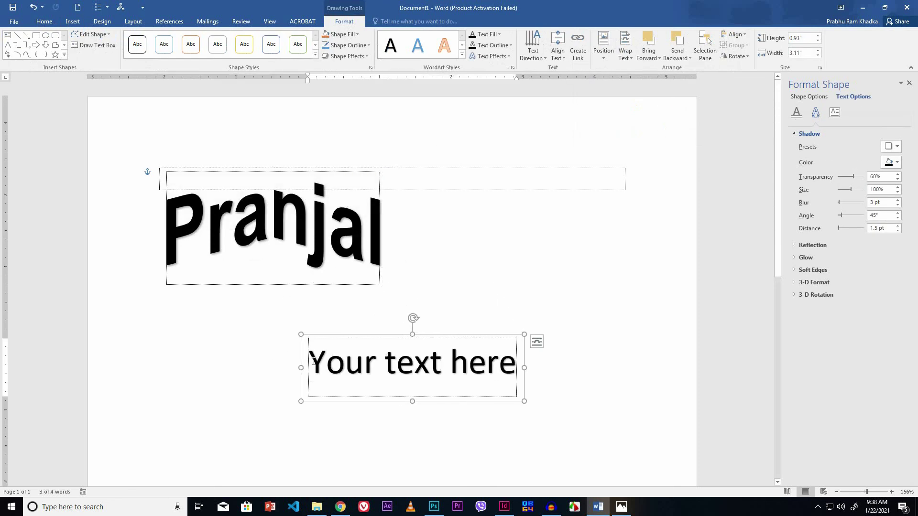
left_click_drag(314, 362, 483, 361)
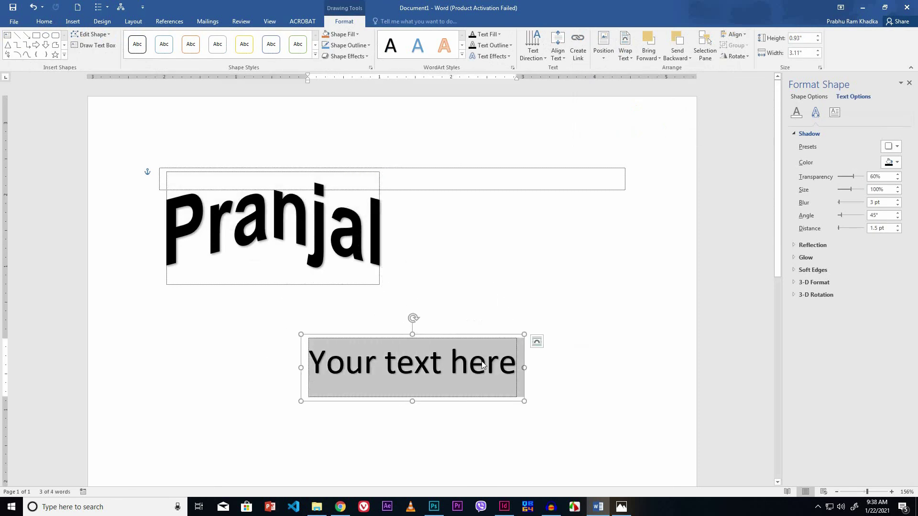
type("PRANJAL")
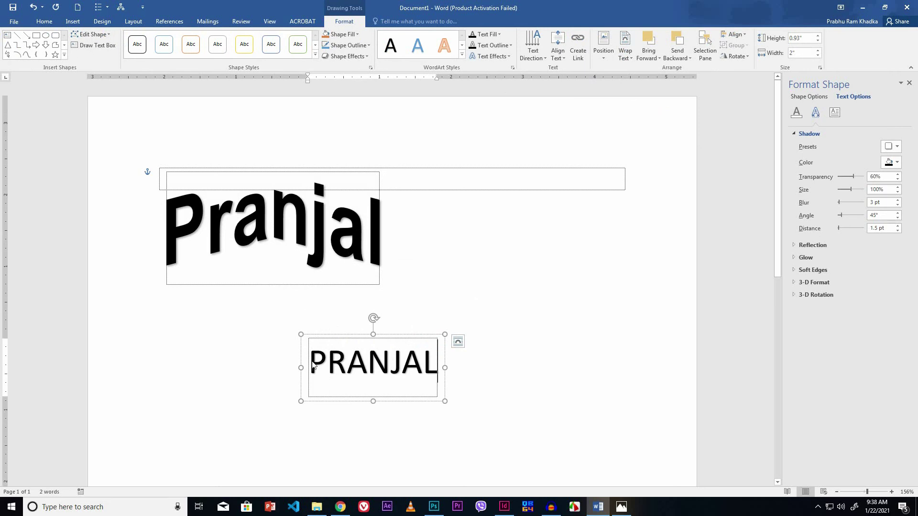
Format 'PRANJAL' as bold Arial Black size 72 and shift it left beneath 'Pranjal'.
left_click_drag(313, 367, 439, 366)
right_click(410, 370)
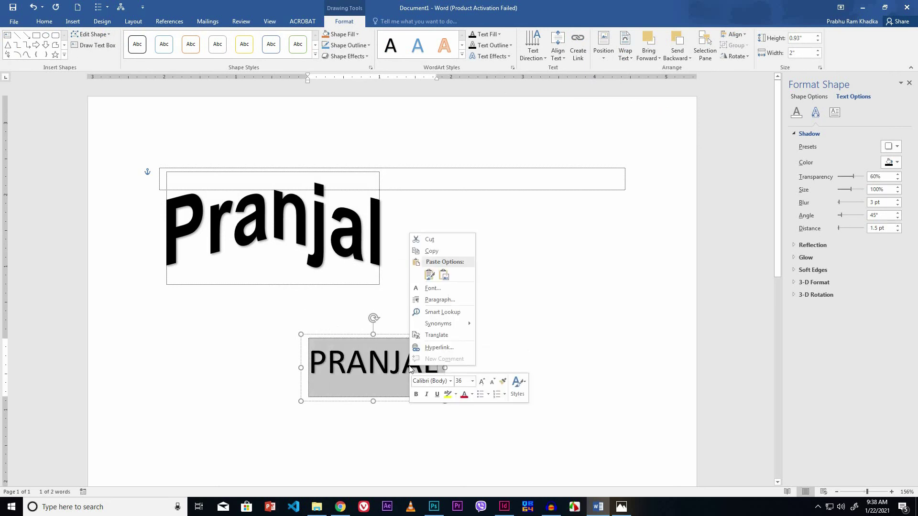
left_click(434, 289)
mouse_move(386, 214)
left_mouse_down()
mouse_move(496, 243)
mouse_move(514, 212)
left_mouse_up()
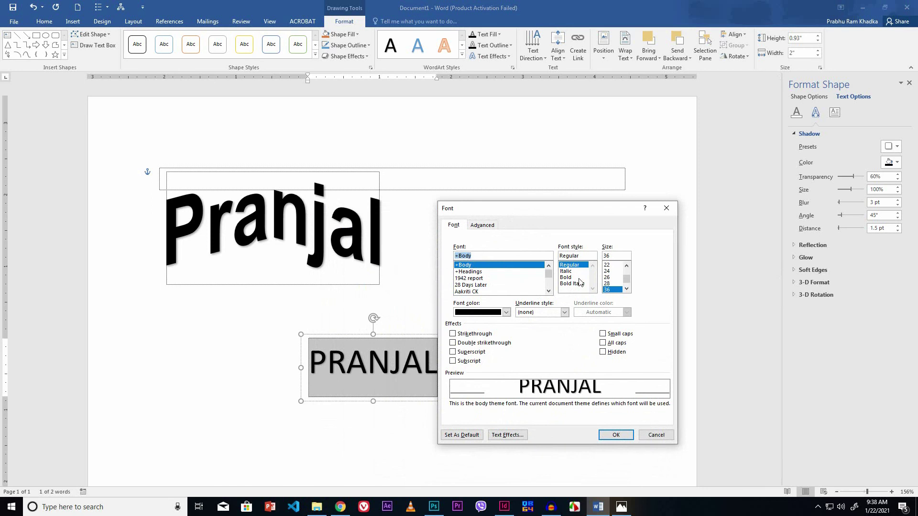
type("Arial")
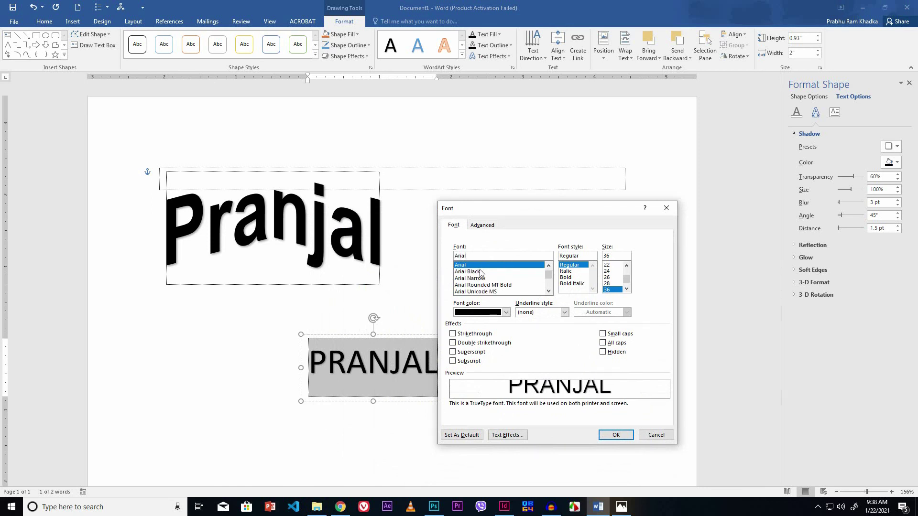
left_click(481, 271)
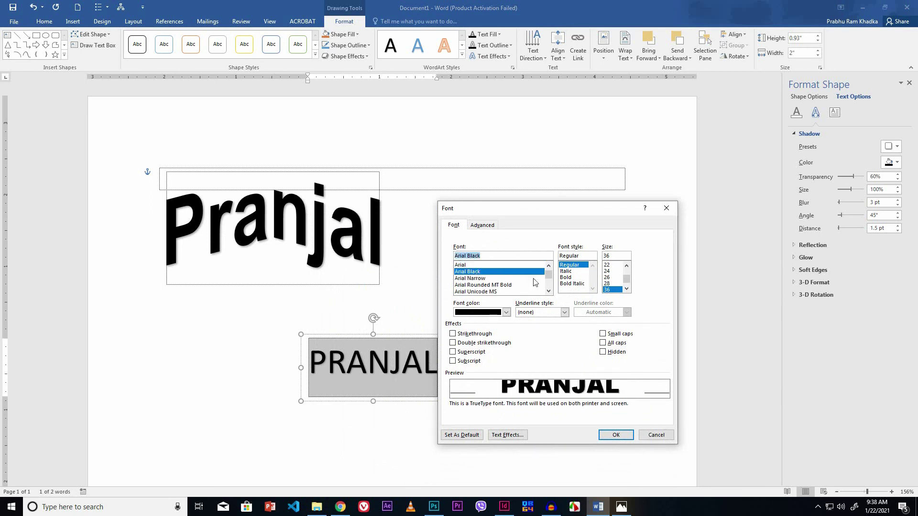
left_click(566, 278)
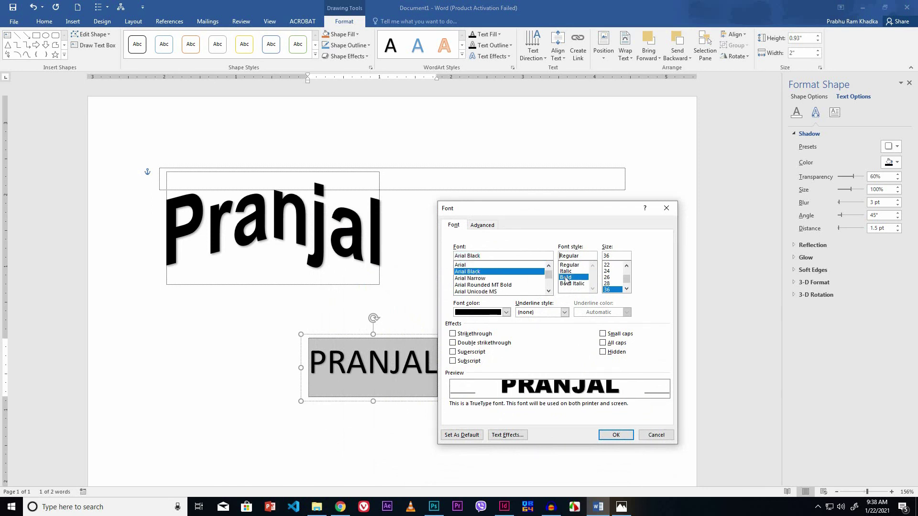
left_click(625, 289)
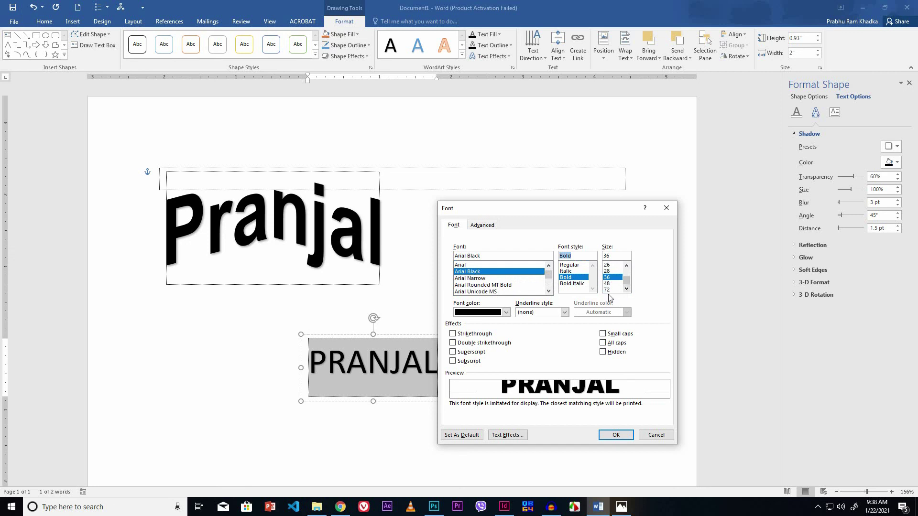
left_click(607, 289)
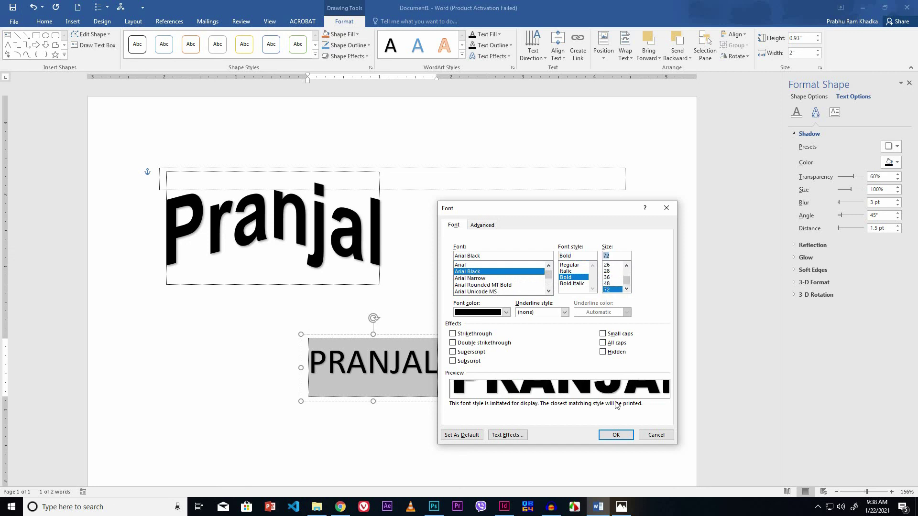
left_click(616, 435)
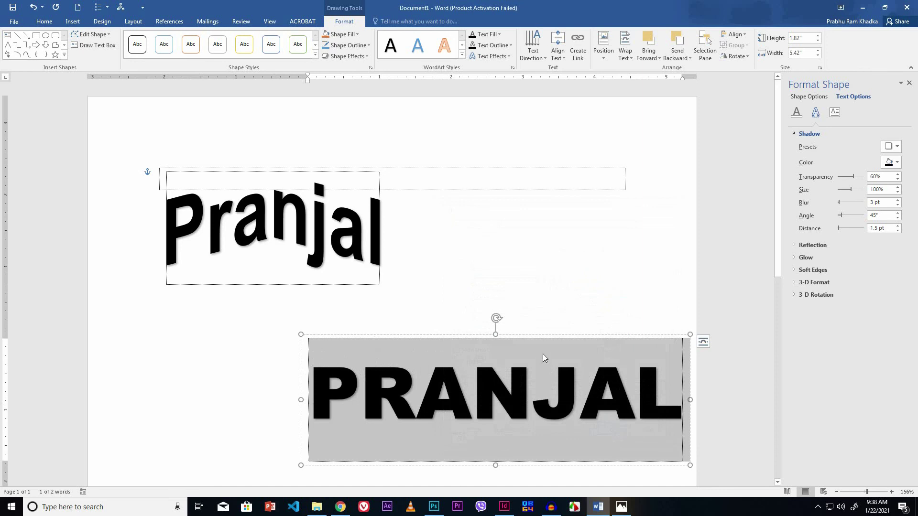
left_click_drag(537, 335, 404, 335)
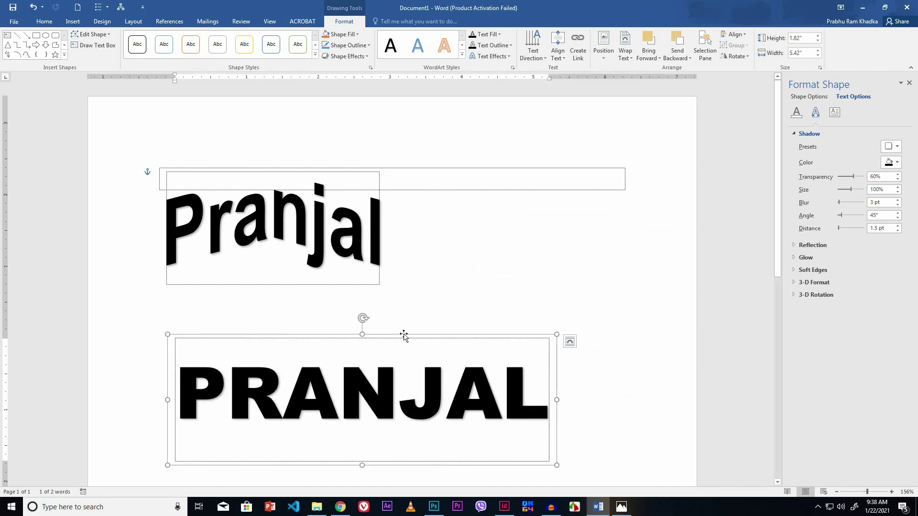
Apply the Slant Up Transform warp to 'PRANJAL'.
left_click(508, 59)
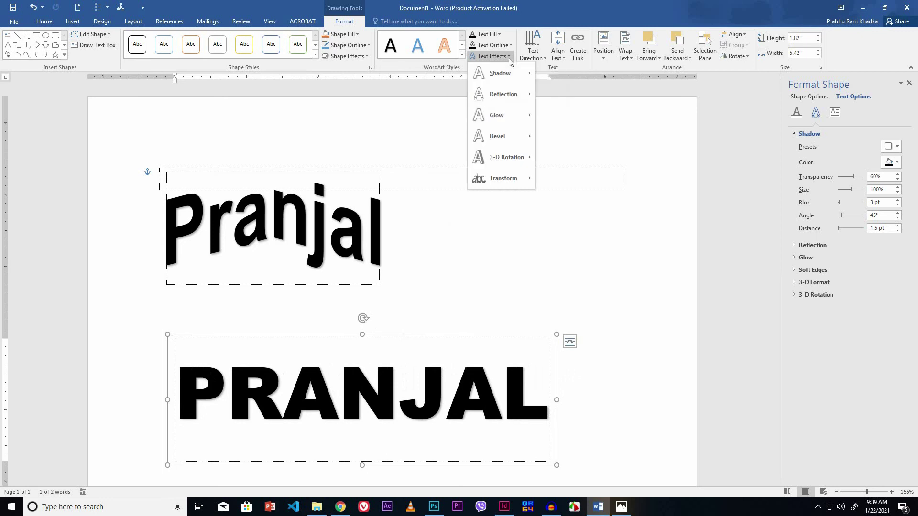
mouse_move(502, 177)
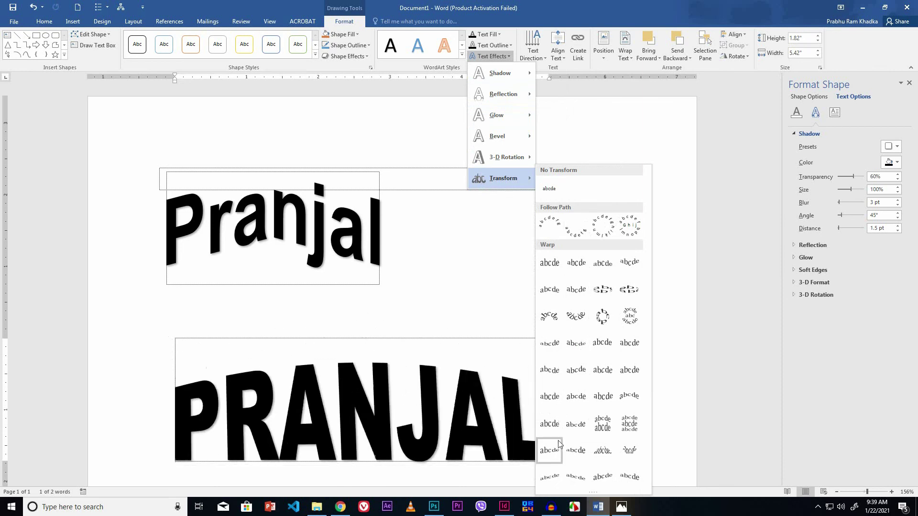
left_click(551, 484)
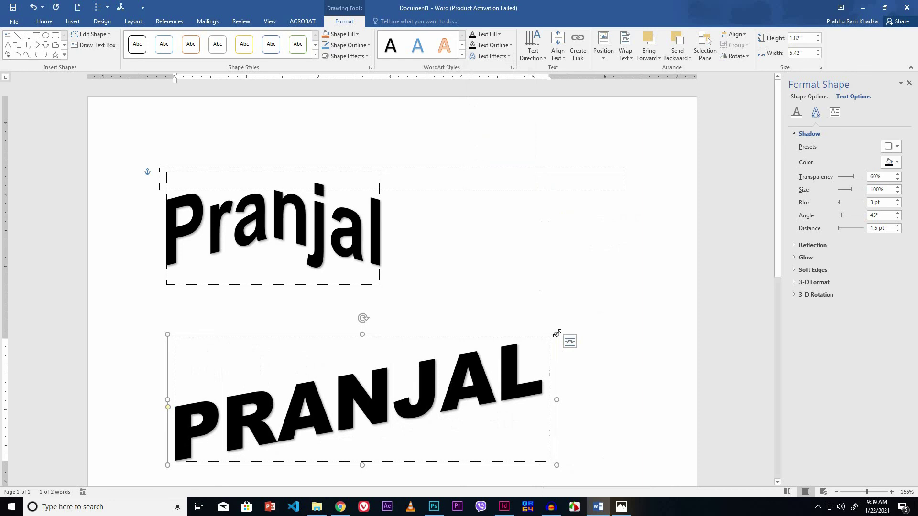
Enlarge the slanted 'PRANJAL' box and move it up just beneath the arched 'Pranjal'.
left_click_drag(556, 334, 538, 343)
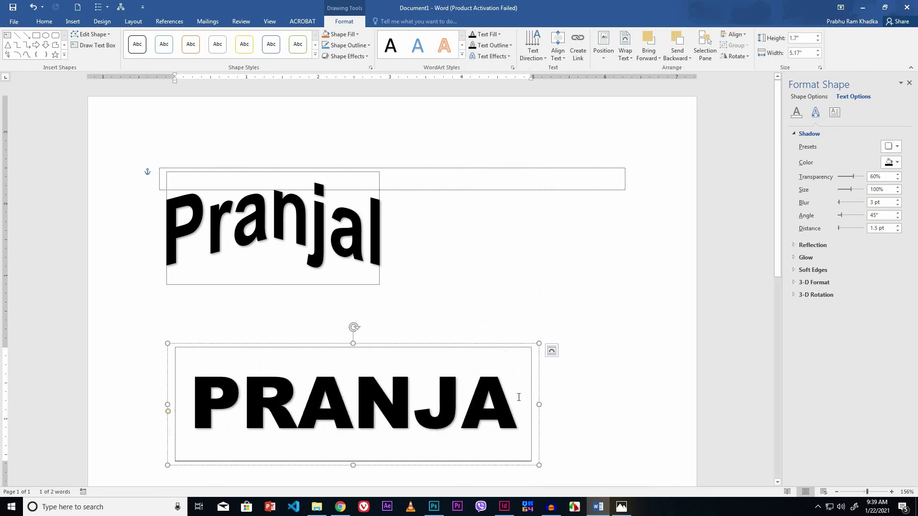
scroll(518, 396, "down", 3)
left_click_drag(539, 301, 575, 302)
left_click_drag(371, 361, 371, 397)
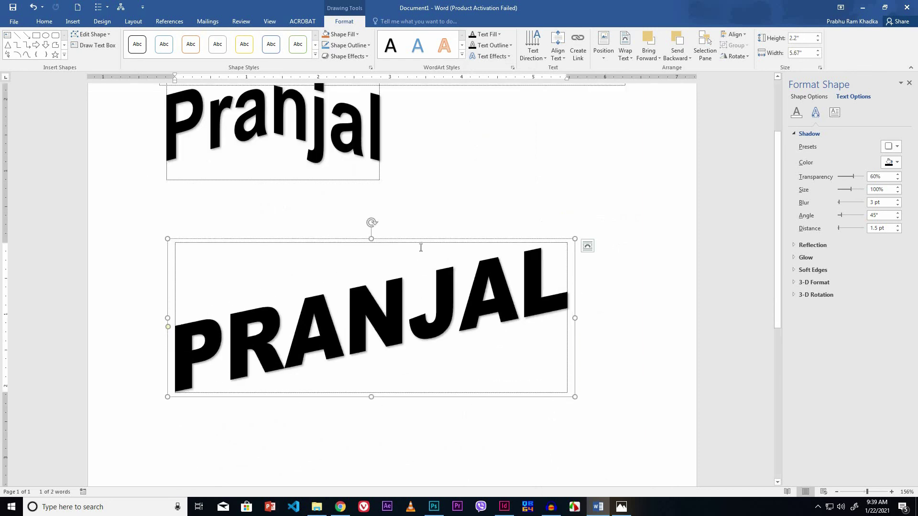
left_click_drag(421, 247, 416, 209)
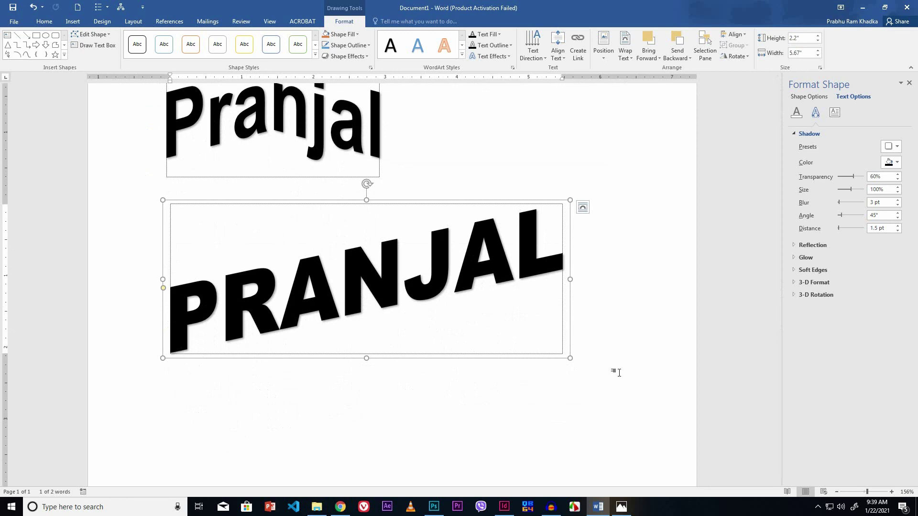